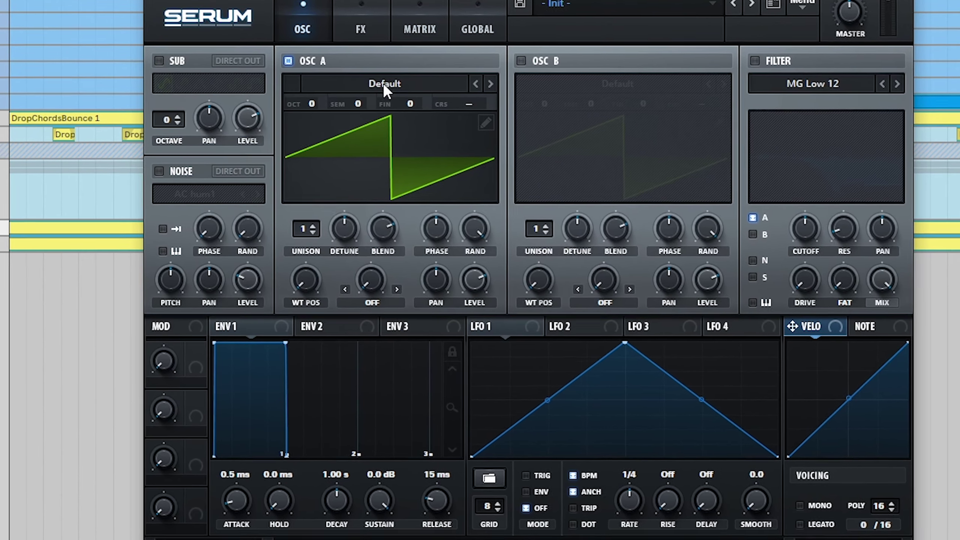
- Load the SawRoundedToSquare wavetable from the Analog list into oscillator A
{"action": "left_click", "coordinate": [361, 83]}
{"action": "mouse_move", "coordinate": [400, 108]}
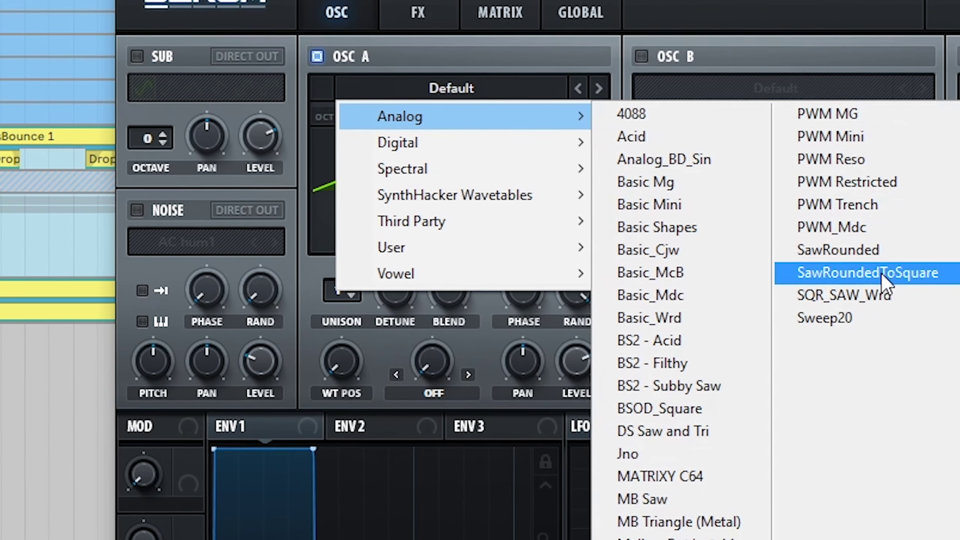
{"action": "left_click", "coordinate": [868, 273]}
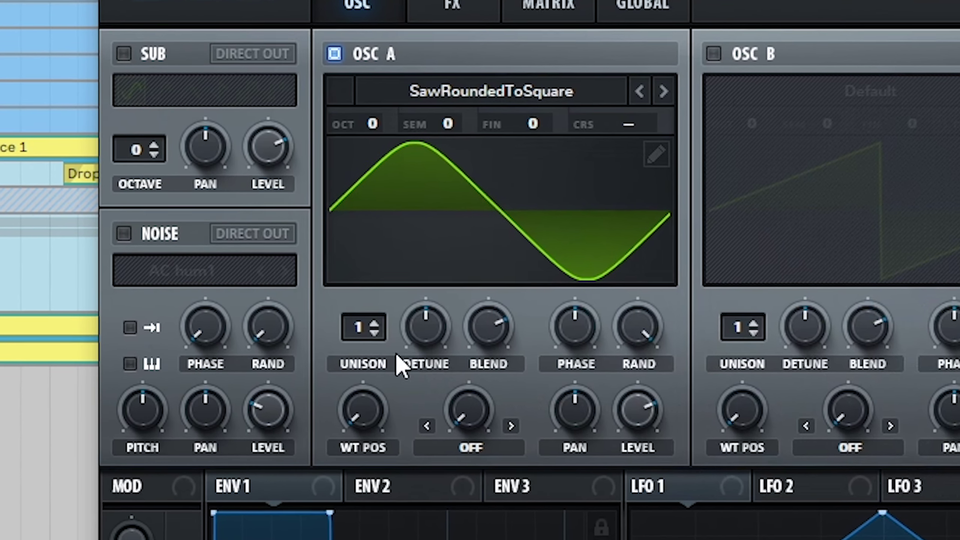
- Set oscillator A to 3 unison voices, 0.05 detune, and zero start phase and random phase
{"action": "mouse_move", "coordinate": [345, 282]}
{"action": "left_click_drag", "start_coordinate": [374, 328], "coordinate": [381, 313]}
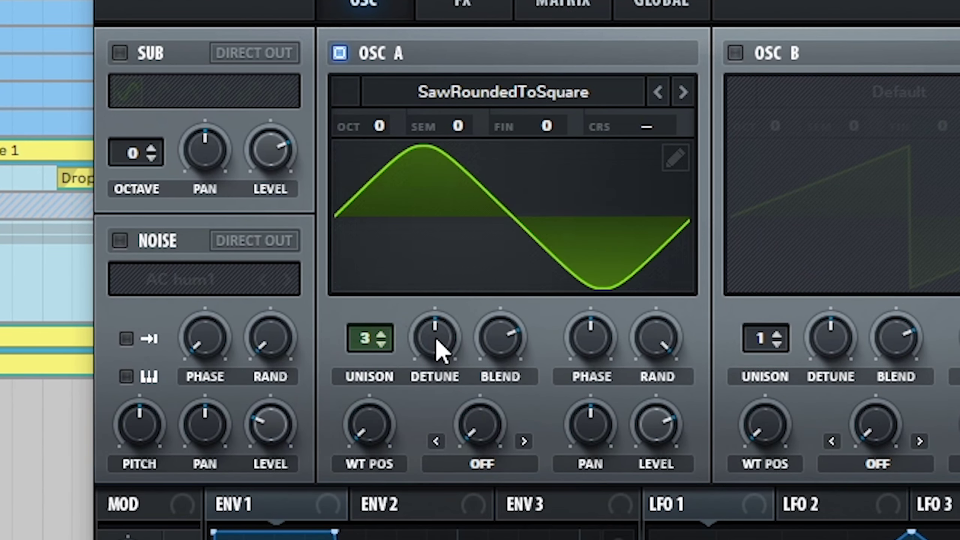
{"action": "left_click_drag", "start_coordinate": [435, 343], "coordinate": [400, 328]}
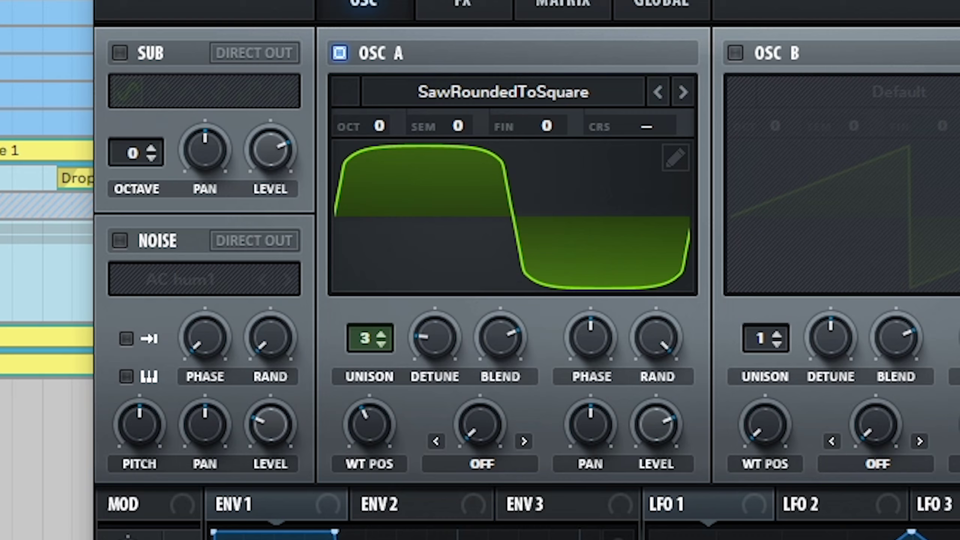
{"action": "left_click_drag", "start_coordinate": [594, 343], "coordinate": [593, 382]}
{"action": "left_click_drag", "start_coordinate": [653, 343], "coordinate": [654, 382]}
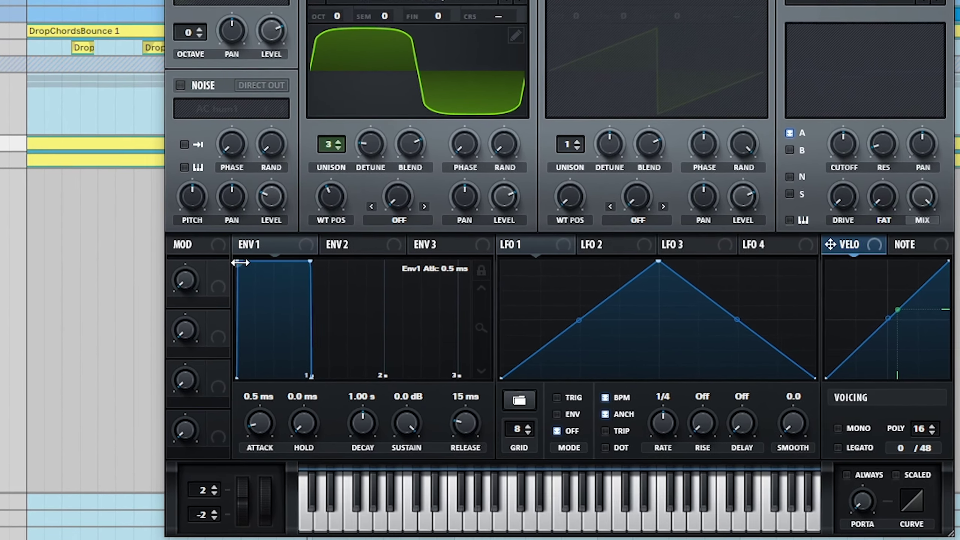
- Shape ENV1 to a 99 ms attack, 415 ms decay, -66.3 dB sustain and bent decay curve
{"action": "left_click_drag", "start_coordinate": [214, 309], "coordinate": [224, 309]}
{"action": "left_click_drag", "start_coordinate": [259, 240], "coordinate": [266, 239]}
{"action": "left_click_drag", "start_coordinate": [335, 240], "coordinate": [284, 366]}
{"action": "left_click_drag", "start_coordinate": [337, 313], "coordinate": [345, 286]}
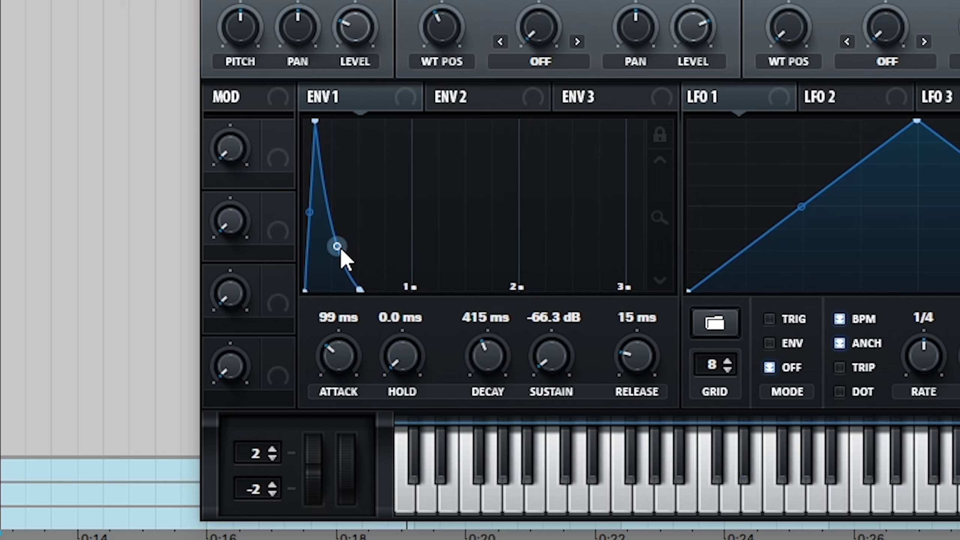
{"action": "left_click_drag", "start_coordinate": [337, 249], "coordinate": [337, 279]}
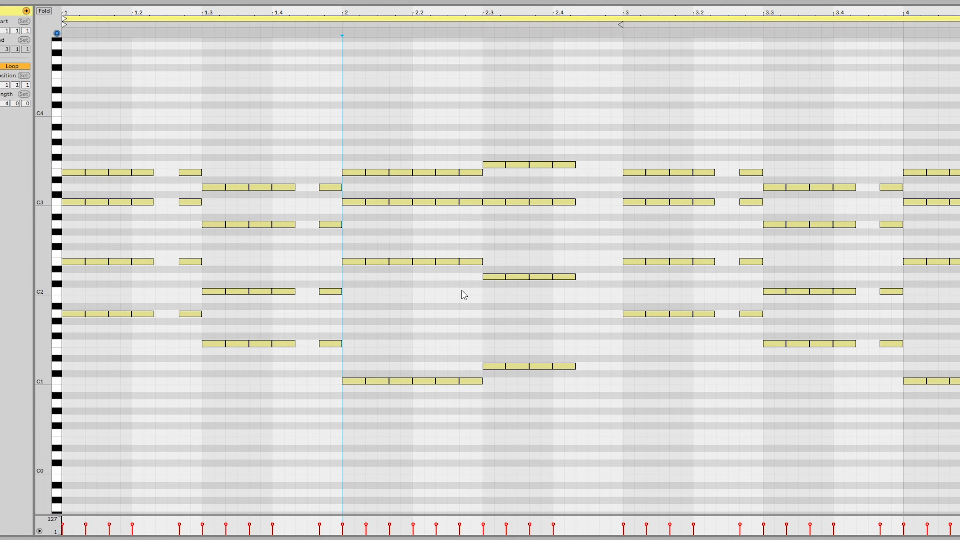
- Check the piano roll's grid options without changes, then play the chord clip
{"action": "right_click", "coordinate": [462, 291]}
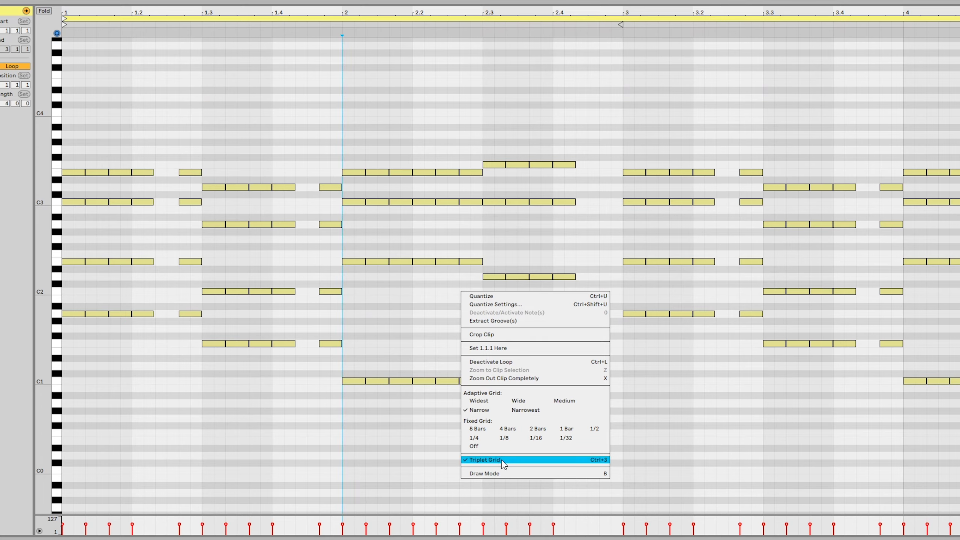
{"action": "key", "text": "Escape"}
{"action": "key", "text": "space"}
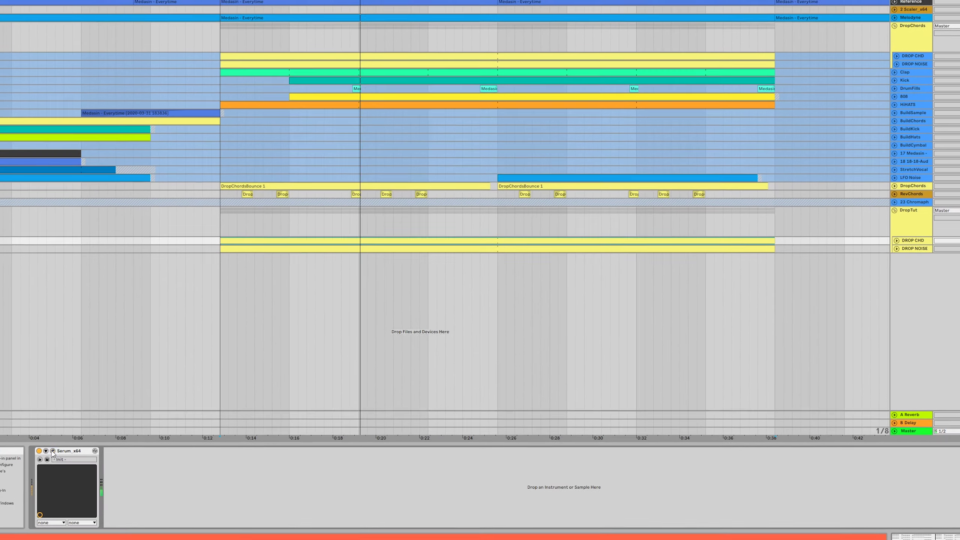
- Enable the chord Serum's MG Low 18 filter with 0% resonance and 97% mix
{"action": "left_click", "coordinate": [44, 443]}
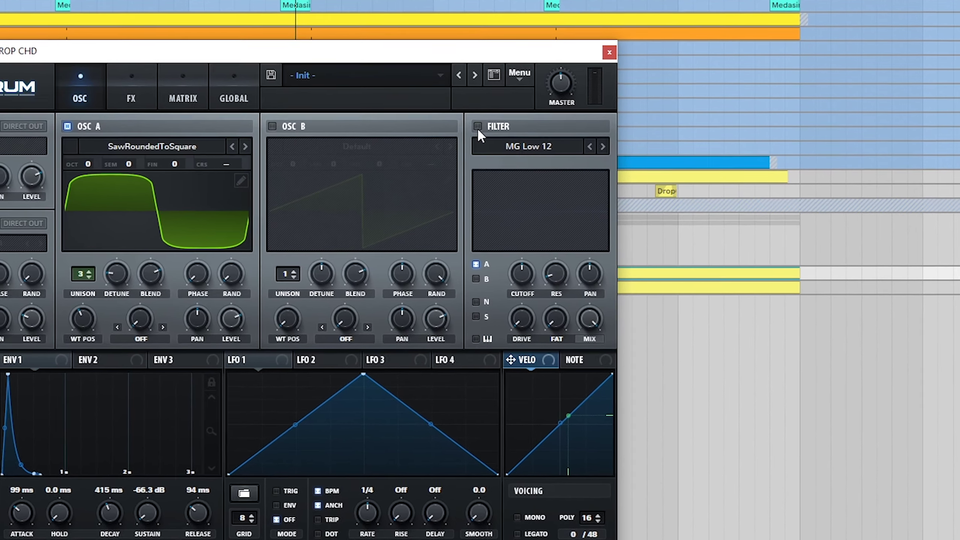
{"action": "left_click", "coordinate": [477, 126]}
{"action": "left_click", "coordinate": [603, 147]}
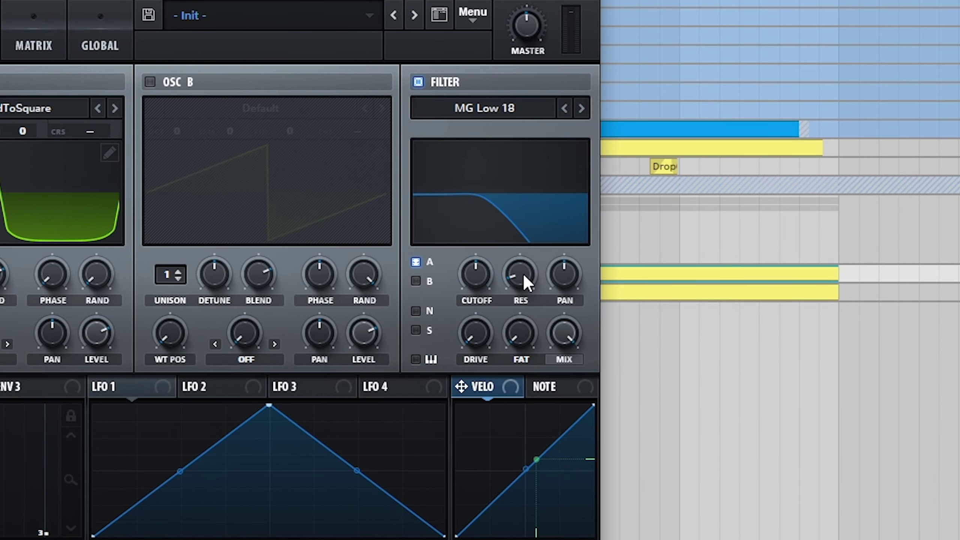
{"action": "mouse_move", "coordinate": [524, 276]}
{"action": "left_click_drag", "start_coordinate": [524, 276], "coordinate": [527, 340]}
{"action": "left_click_drag", "start_coordinate": [563, 326], "coordinate": [566, 344]}
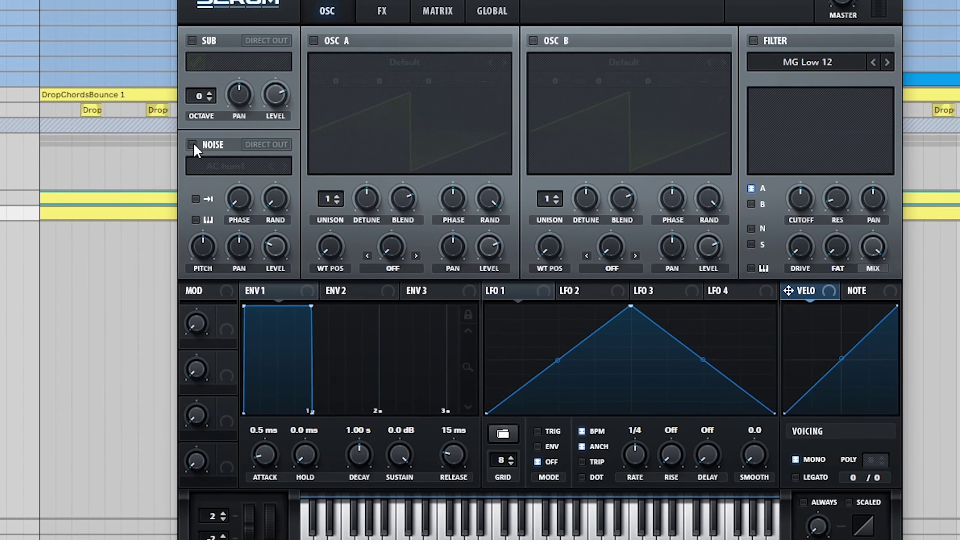
- Enable Serum's noise oscillator with the Organics Air Can 4 sample and 0% random phase
{"action": "left_click", "coordinate": [192, 145]}
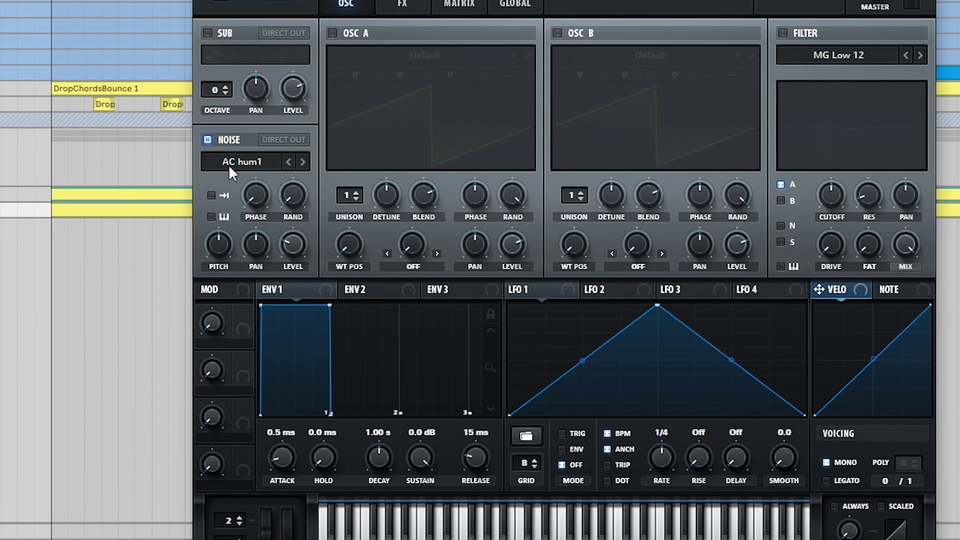
{"action": "left_click", "coordinate": [229, 166]}
{"action": "mouse_move", "coordinate": [256, 257]}
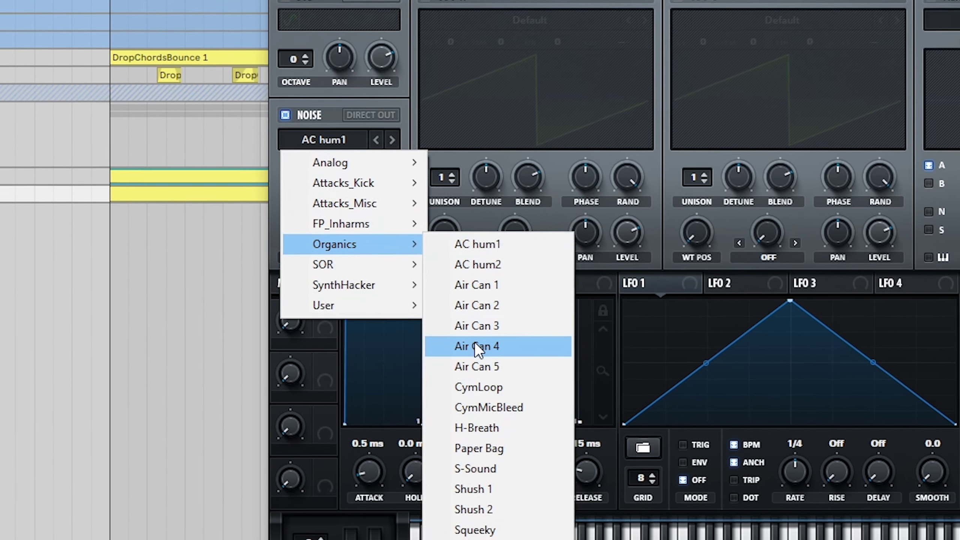
{"action": "left_click", "coordinate": [438, 346]}
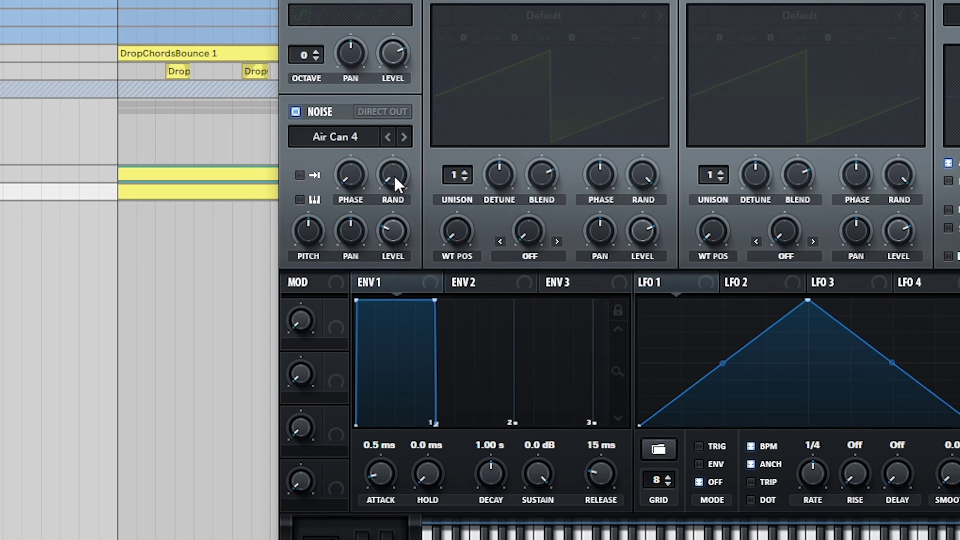
{"action": "left_click_drag", "start_coordinate": [393, 174], "coordinate": [408, 212]}
- Give ENV1 a roughly 163 ms decay, silent sustain and deeper curve, then audition it
{"action": "left_click_drag", "start_coordinate": [435, 300], "coordinate": [374, 451]}
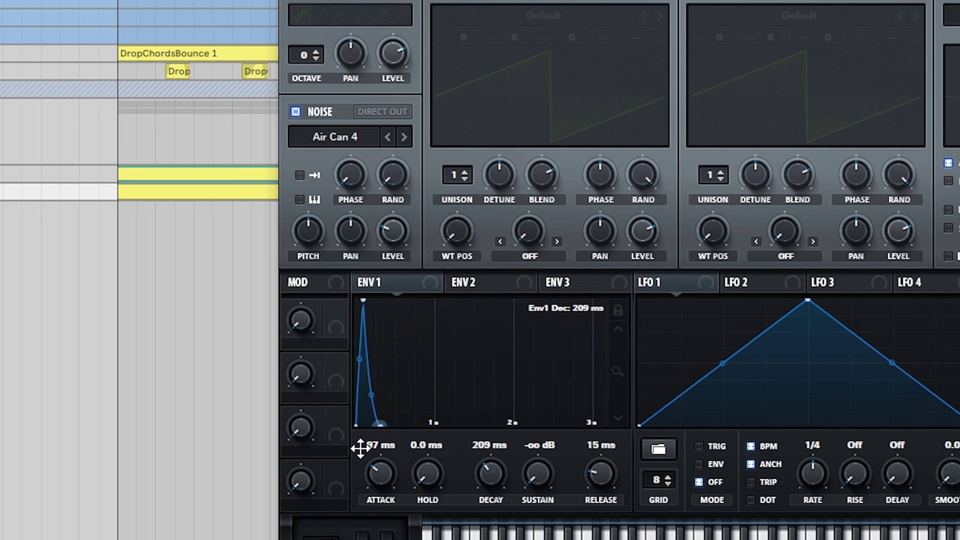
{"action": "left_click_drag", "start_coordinate": [362, 449], "coordinate": [355, 449]}
{"action": "left_click_drag", "start_coordinate": [371, 396], "coordinate": [370, 409]}
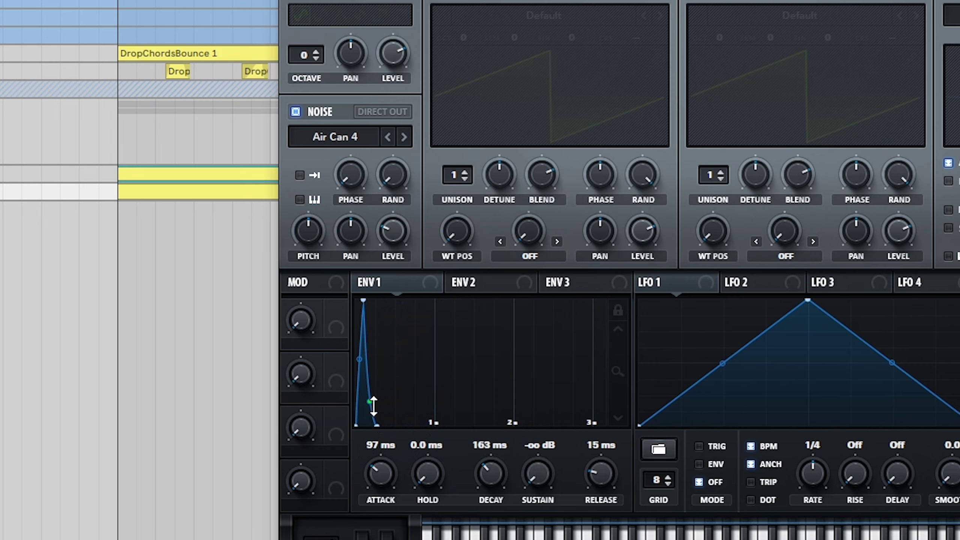
{"action": "key", "text": "space"}
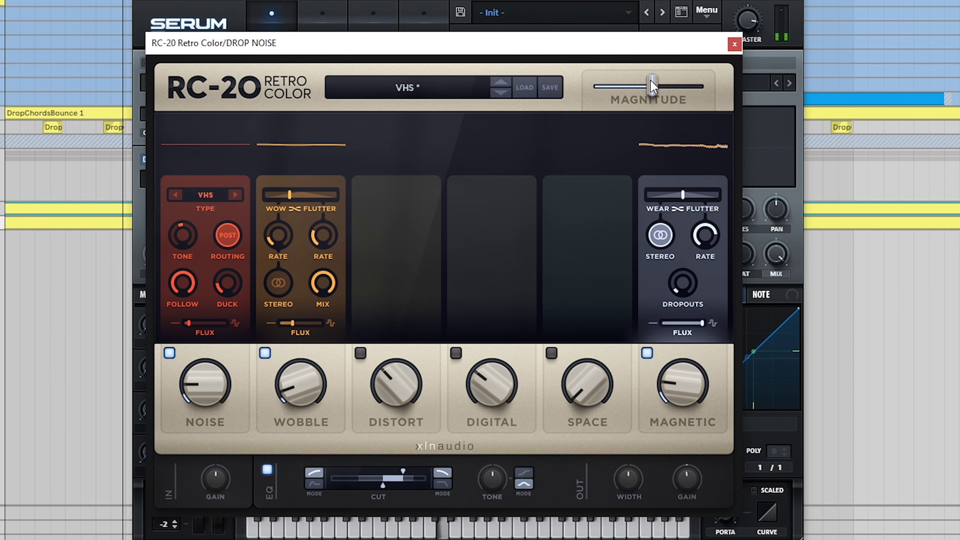
- Drag RC-20 Retro Color's Magnitude slider up to 100% on the noise layer
{"action": "mouse_move", "coordinate": [651, 81]}
{"action": "left_mouse_down"}
{"action": "mouse_move", "coordinate": [708, 84]}
{"action": "mouse_move", "coordinate": [651, 83]}
{"action": "left_mouse_up"}
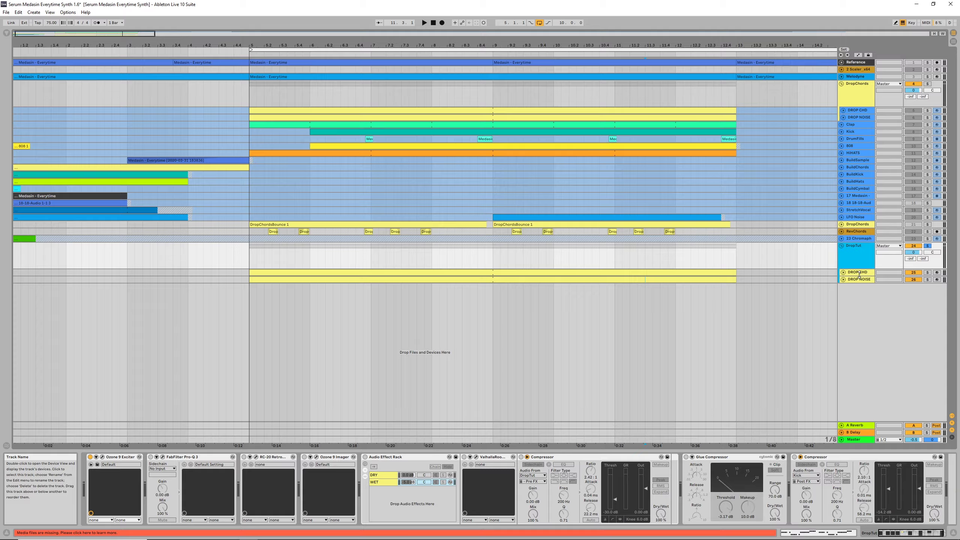
- Bring up the DropTut group's Ozone 9 Exciter window with Ctrl+Alt+P
{"action": "key", "text": "ctrl+alt+p"}
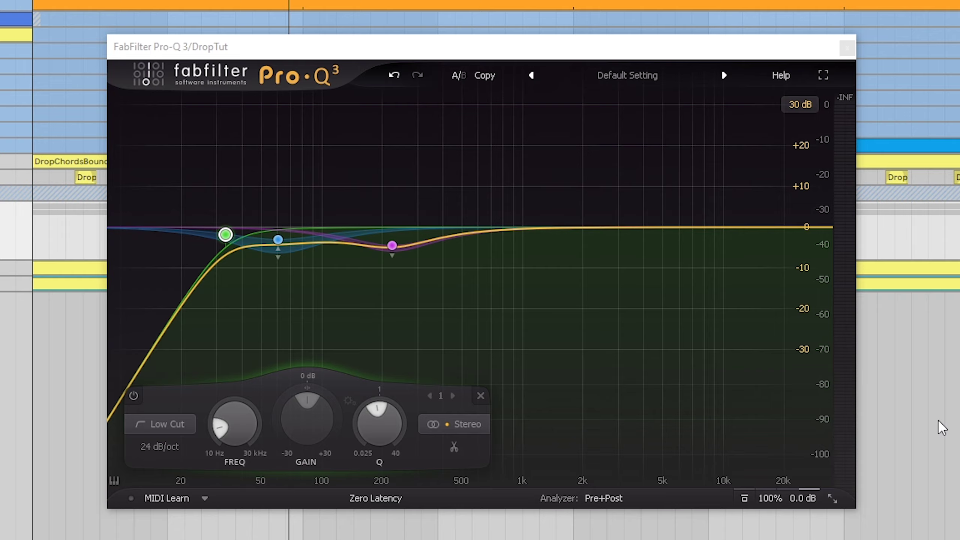
- Play DropTut to hear Pro-Q 3's 24 dB/oct low cut and low-mid dips
{"action": "key", "text": "space"}
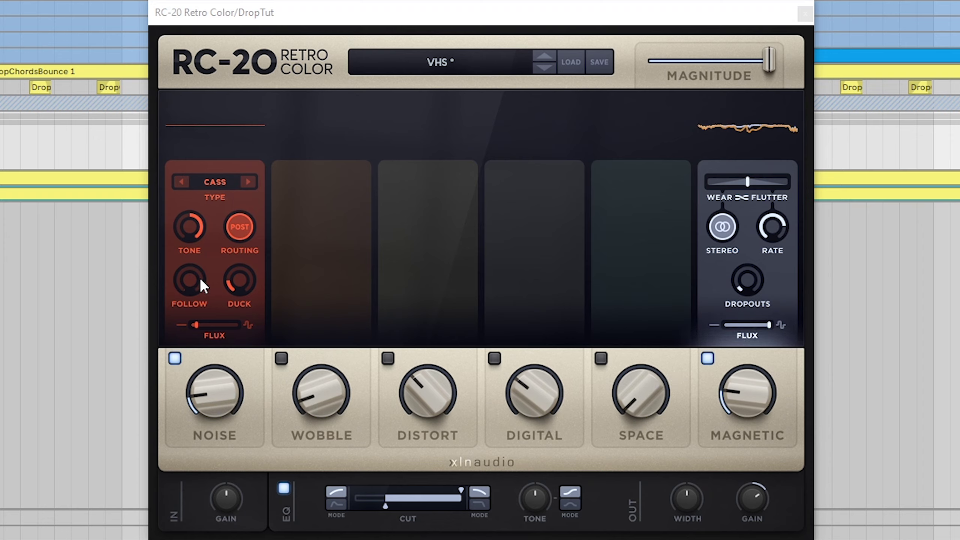
- Set RC-20's noise Follow to 31%, EQ tone to about +4 dB, and output width to 112%
{"action": "mouse_move", "coordinate": [191, 278]}
{"action": "left_click_drag", "start_coordinate": [191, 276], "coordinate": [181, 121]}
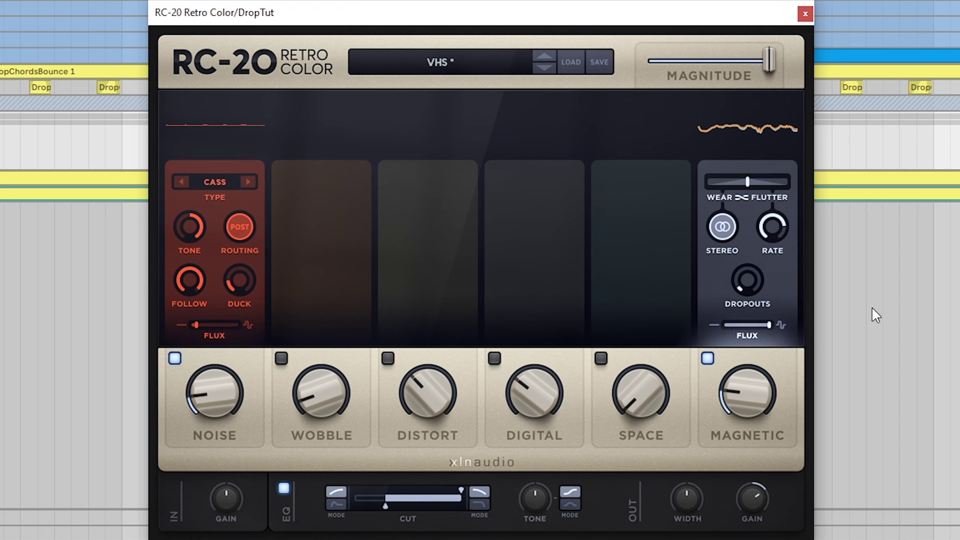
{"action": "mouse_move", "coordinate": [537, 497]}
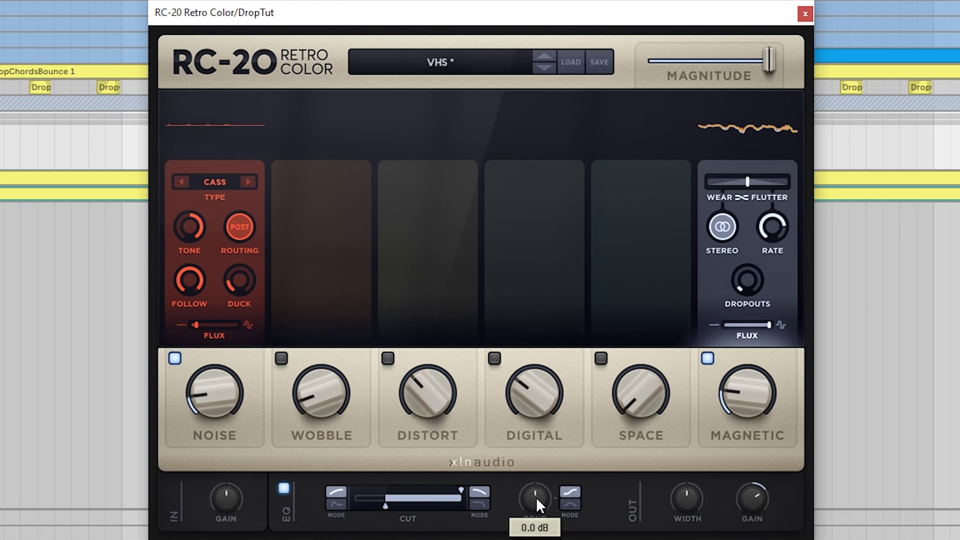
{"action": "left_click_drag", "start_coordinate": [537, 487], "coordinate": [545, 456]}
{"action": "left_click_drag", "start_coordinate": [685, 504], "coordinate": [687, 432]}
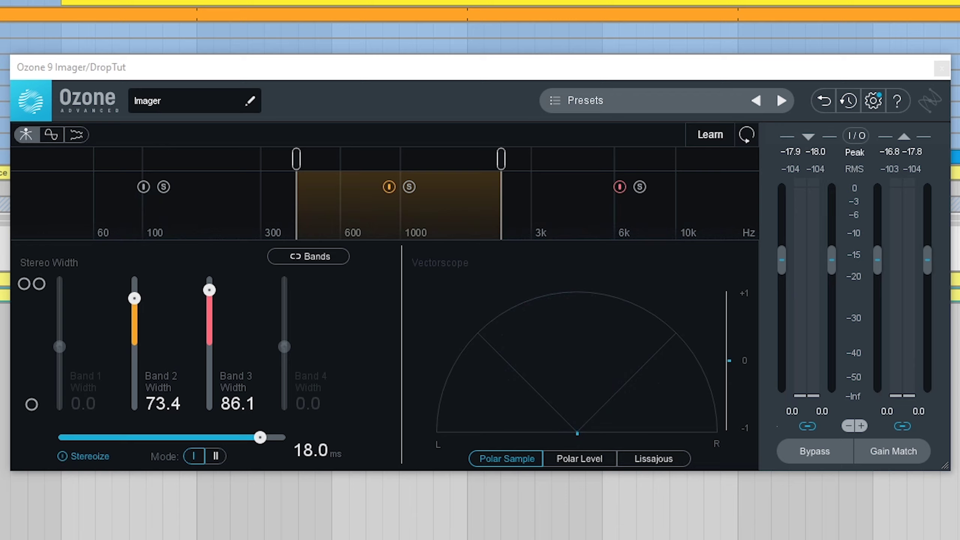
- Compare the drop with Ozone Imager bypassed during playback, then re-enable the widening
{"action": "left_click", "coordinate": [822, 453]}
{"action": "key", "text": "space"}
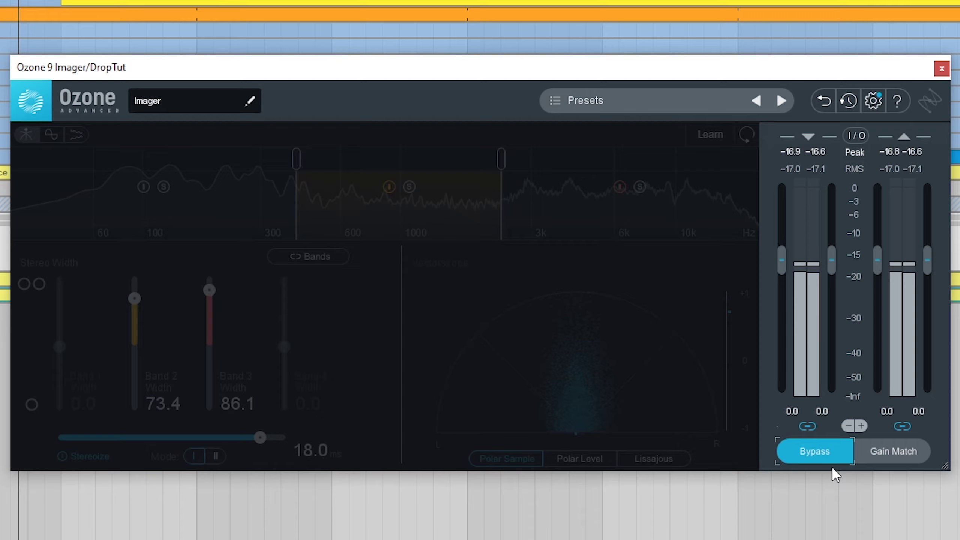
{"action": "left_click", "coordinate": [821, 452]}
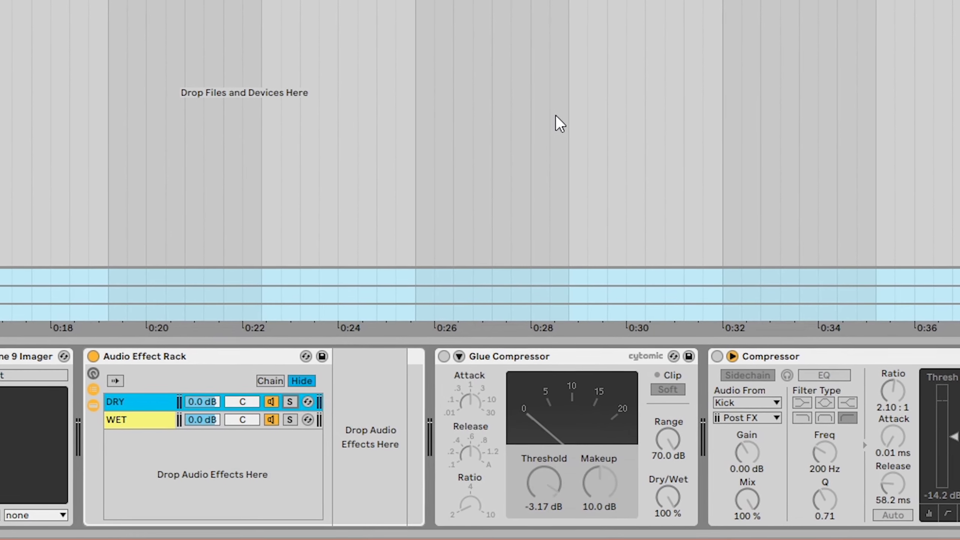
- Solo the DRY chain, then solo the WET chain with ValhallaRoom and Compressor
{"action": "left_click", "coordinate": [267, 389]}
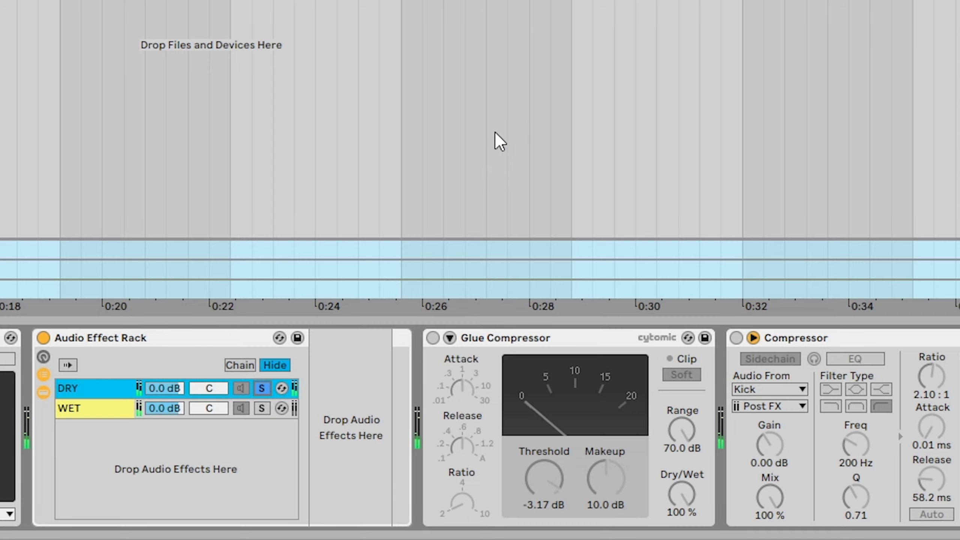
{"action": "left_click", "coordinate": [261, 408]}
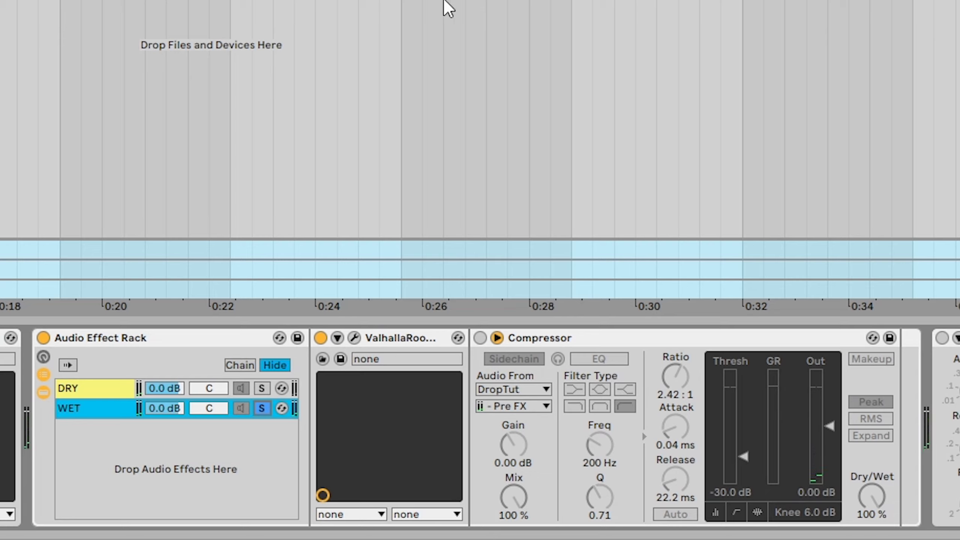
- Unsolo WET, enable its Compressor keyed from DropTut Pre FX, and lower WET to -4.0 dB
{"action": "left_click", "coordinate": [262, 409]}
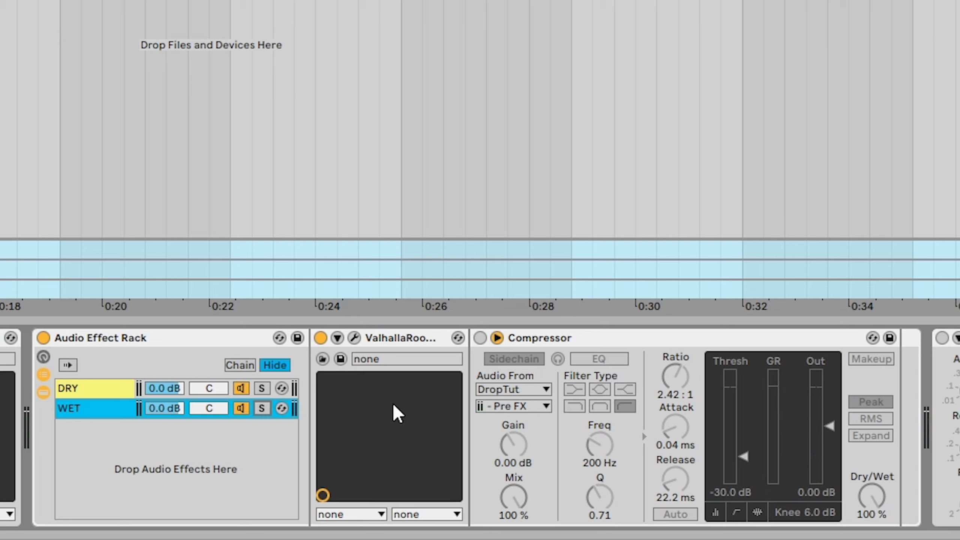
{"action": "left_click", "coordinate": [480, 338]}
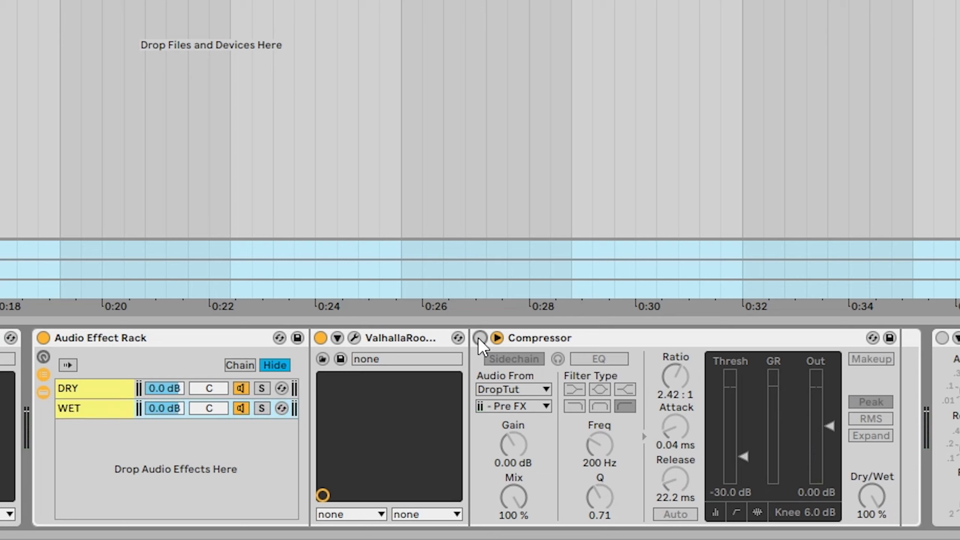
{"action": "left_click", "coordinate": [539, 389]}
{"action": "left_click", "coordinate": [528, 280]}
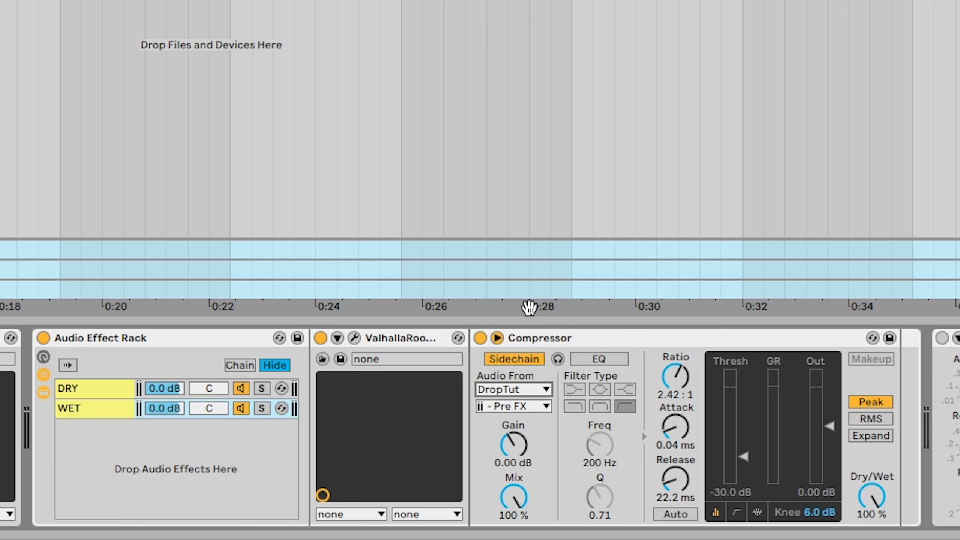
{"action": "left_click", "coordinate": [530, 408]}
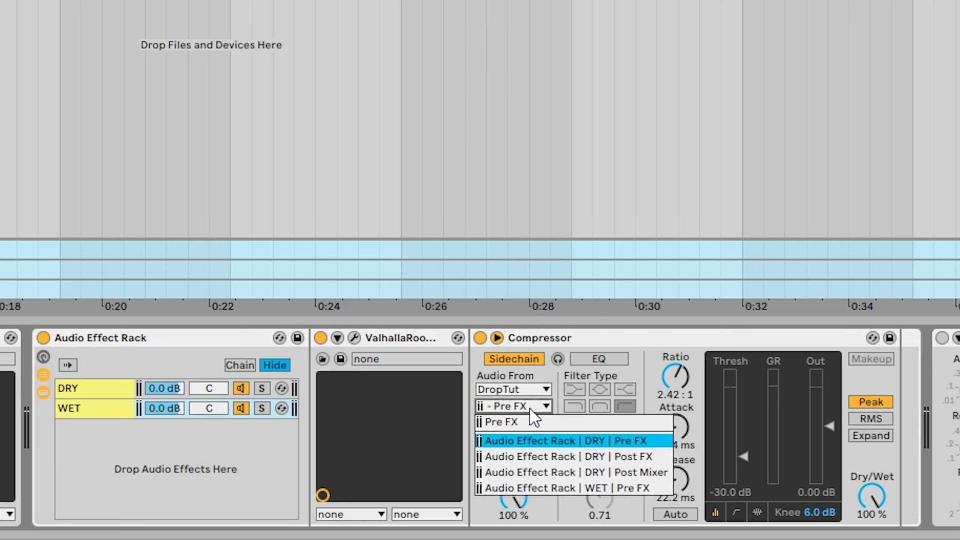
{"action": "left_click", "coordinate": [533, 438]}
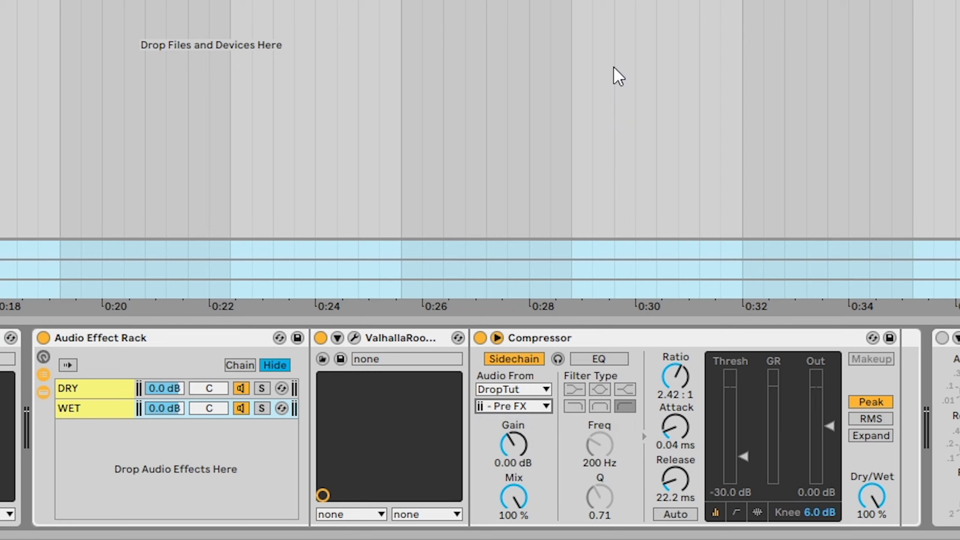
{"action": "left_click_drag", "start_coordinate": [164, 408], "coordinate": [164, 383]}
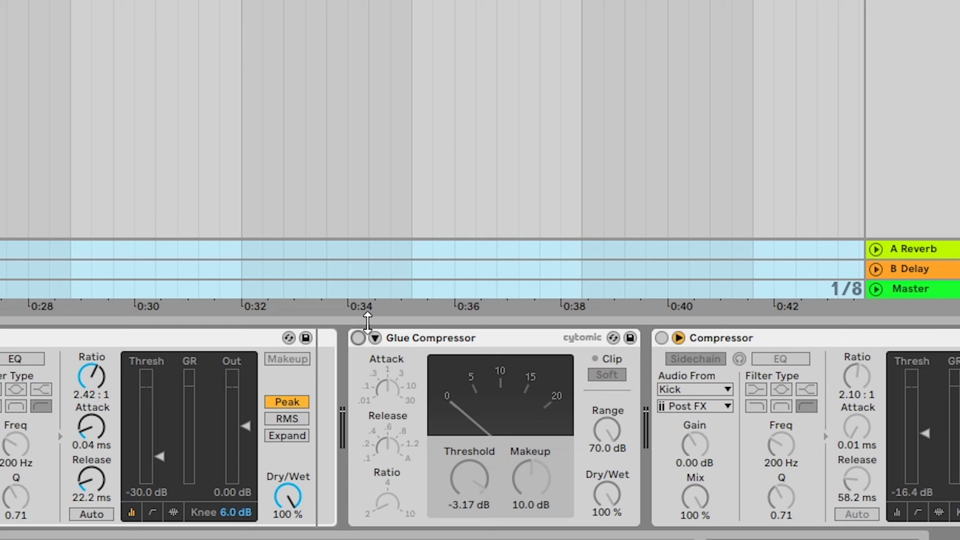
- Enable DropTut's Glue Compressor and, while playing, lower its threshold to -3.81 dB
{"action": "left_click", "coordinate": [357, 338]}
{"action": "key", "text": "space"}
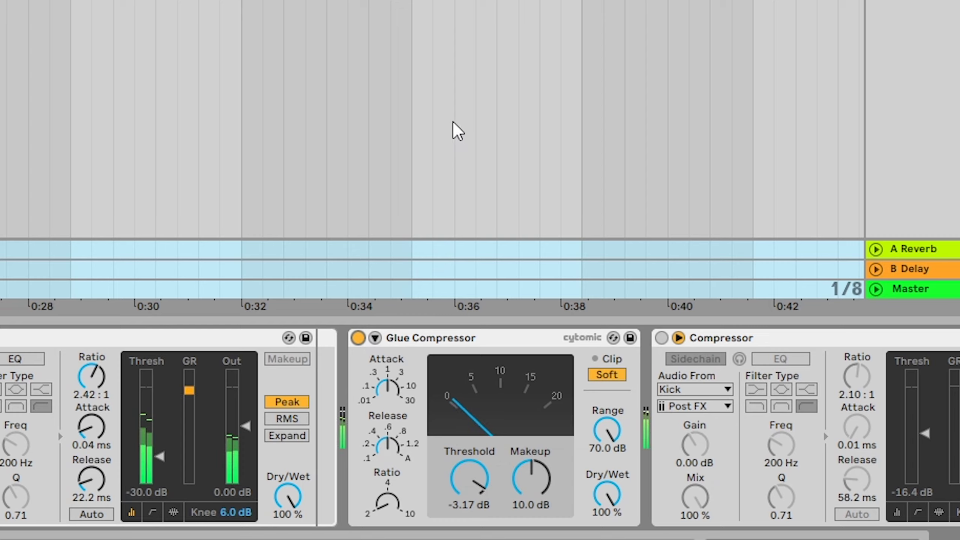
{"action": "mouse_move", "coordinate": [475, 448]}
{"action": "left_mouse_down"}
{"action": "mouse_move", "coordinate": [474, 490]}
{"action": "mouse_move", "coordinate": [474, 456]}
{"action": "left_mouse_up"}
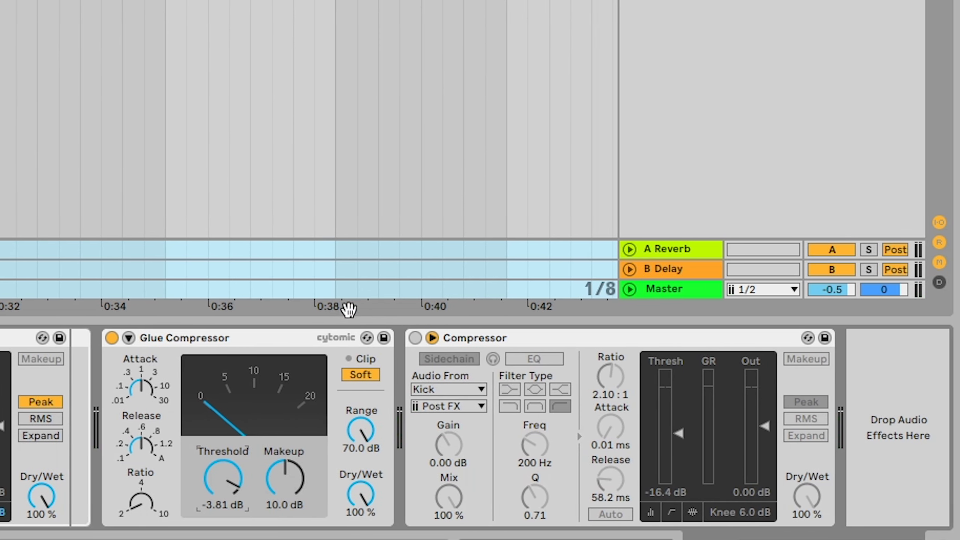
- Enable the final Compressor sidechained from Kick Post FX and play the drop
{"action": "left_click", "coordinate": [416, 338]}
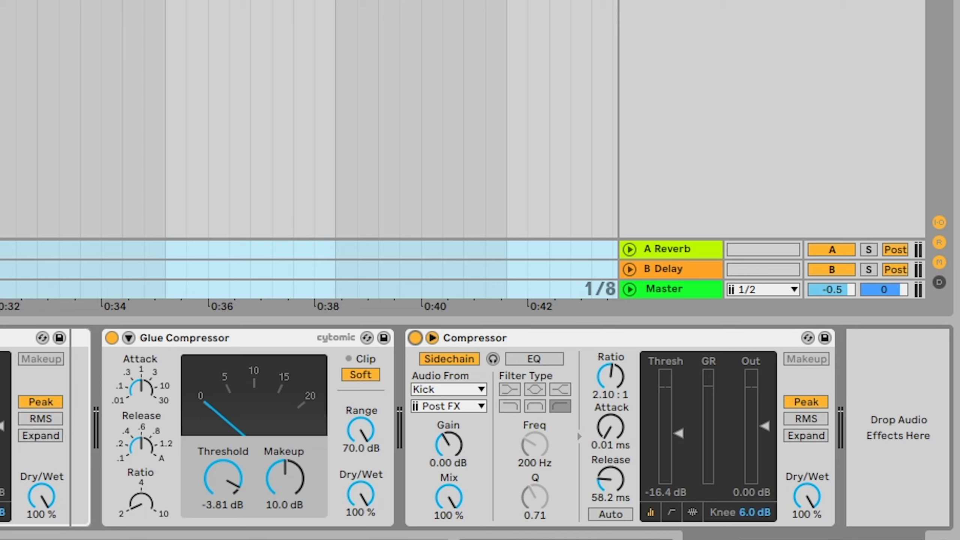
{"action": "key", "text": "space"}
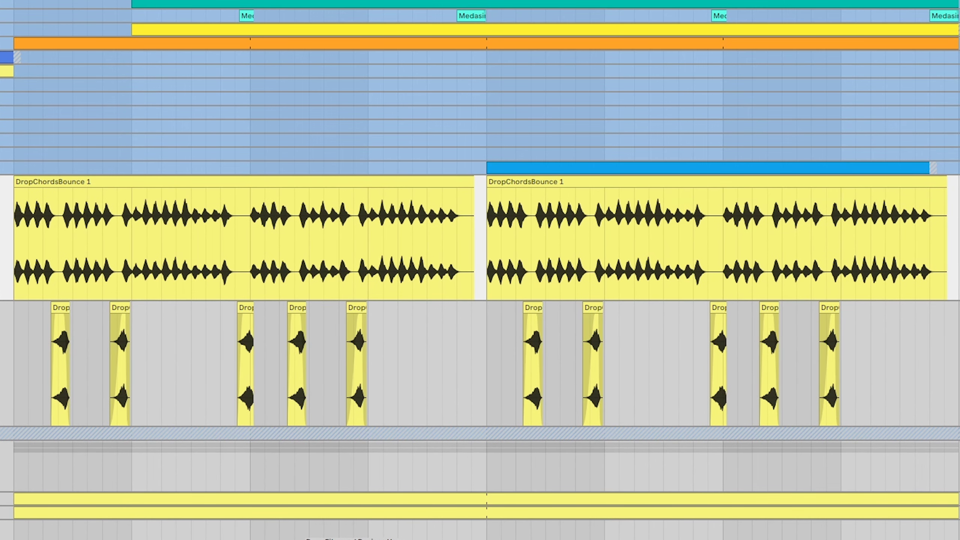
- Select everything in the arrangement and play the DropChordsBounce clips with the RevChords hits
{"action": "key", "text": "ctrl+a"}
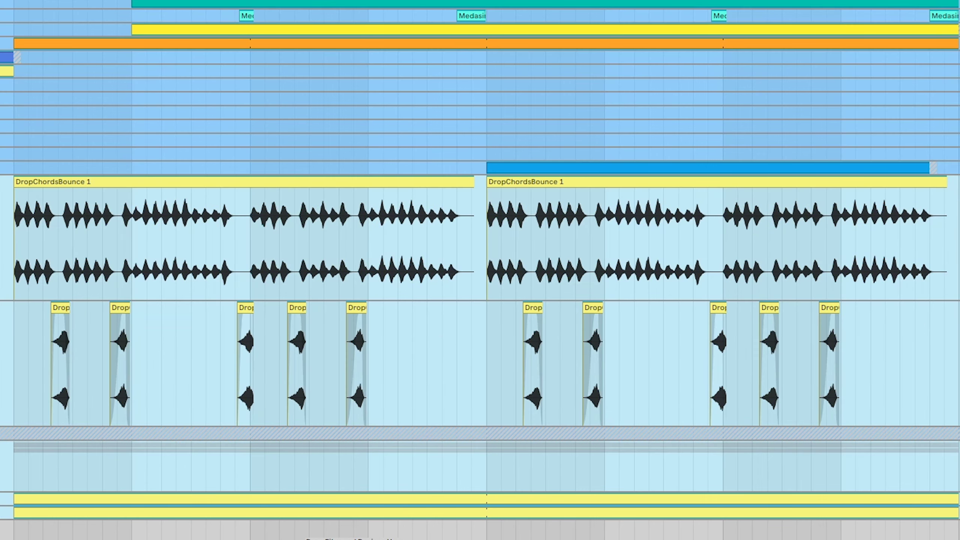
{"action": "key", "text": "space"}
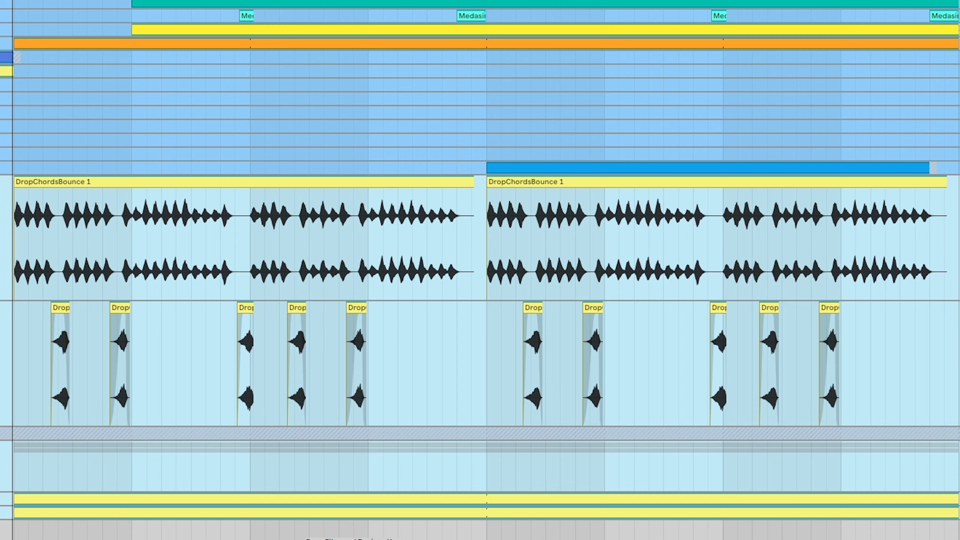